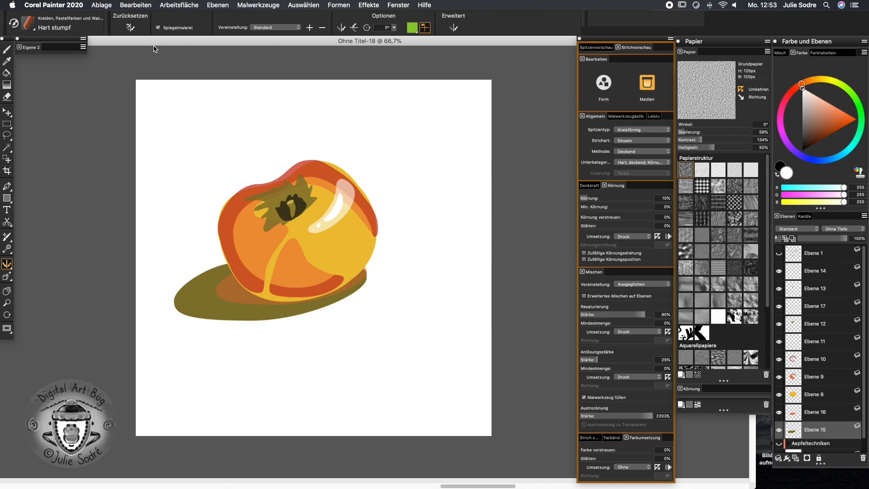
# Bring up the red texture image, select all of it and copy it
pyautogui.moveTo(161, 43); pyautogui.dragTo(160, 48)
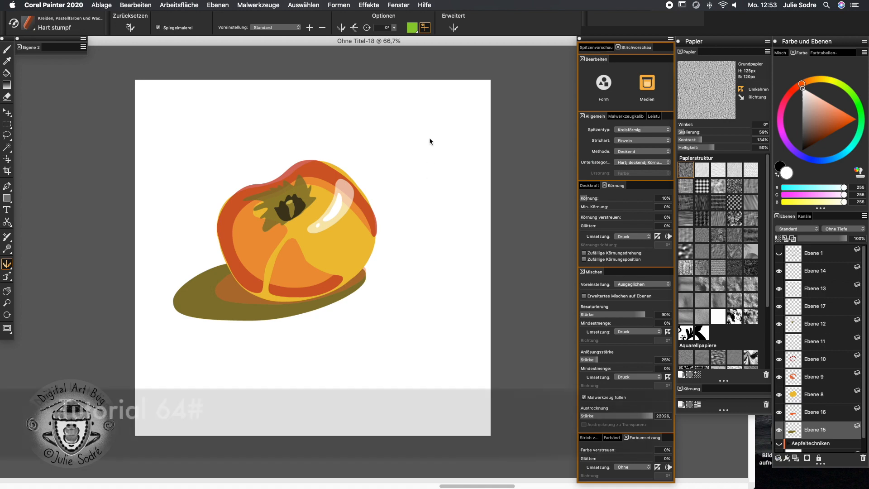
pyautogui.moveTo(434, 44); pyautogui.dragTo(415, 144)
pyautogui.click(423, 84)
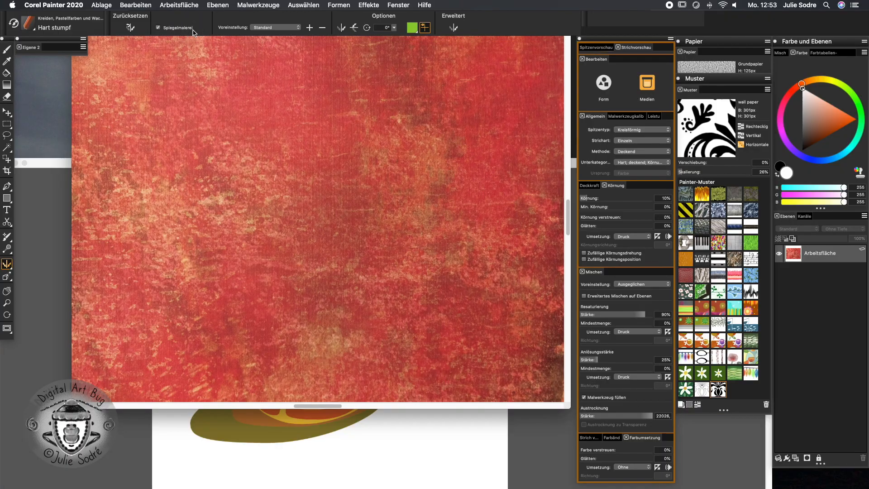
pyautogui.click(192, 30)
pyautogui.press('super+a')
pyautogui.press('super+c')
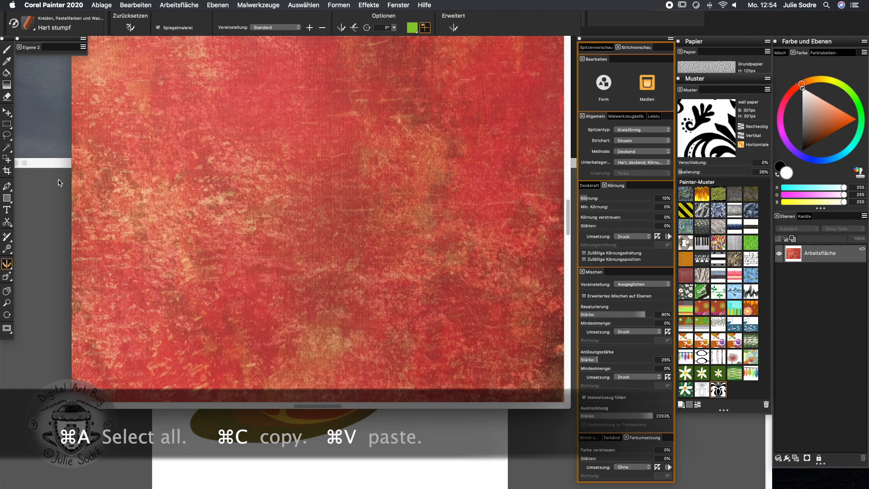
# Paste the texture into the persimmon document as a new layer and place it directly above Ebene 8
pyautogui.moveTo(59, 162); pyautogui.dragTo(107, 41)
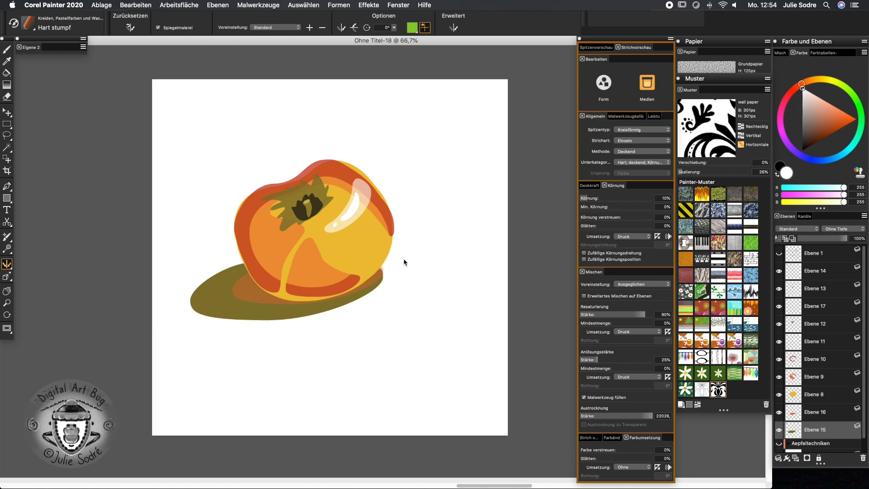
pyautogui.press('super+v')
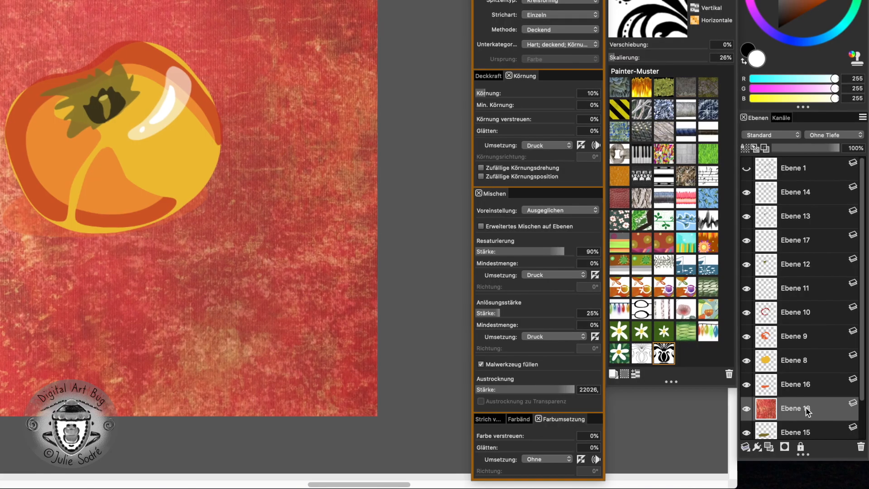
pyautogui.moveTo(807, 409); pyautogui.dragTo(808, 339)
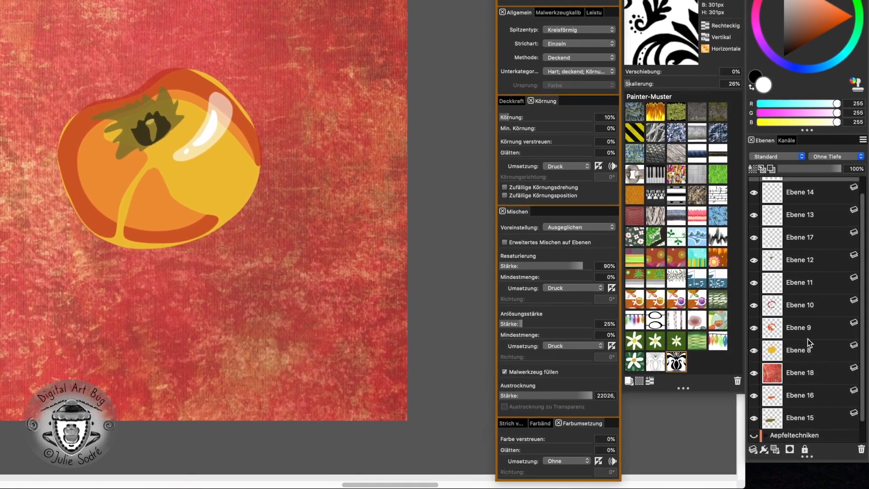
pyautogui.moveTo(802, 376); pyautogui.dragTo(789, 343)
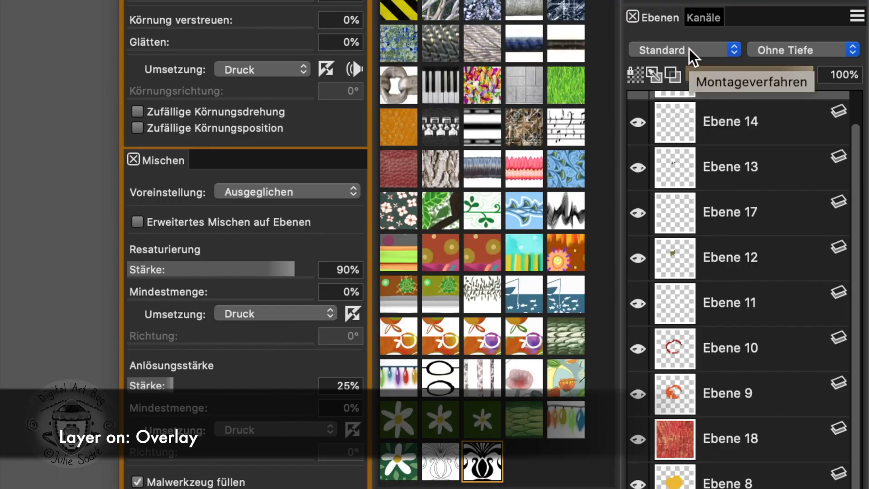
# Set the blend mode of the texture layer Ebene 18 to Überzug
pyautogui.click(689, 48)
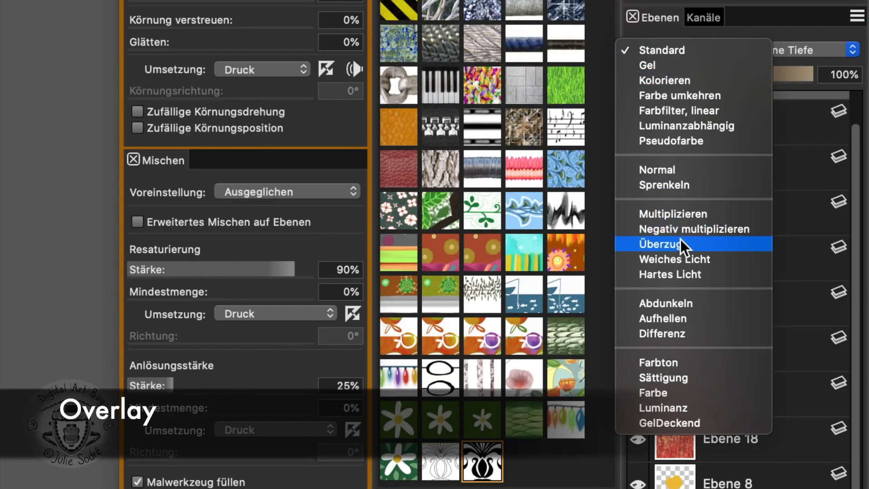
pyautogui.click(680, 244)
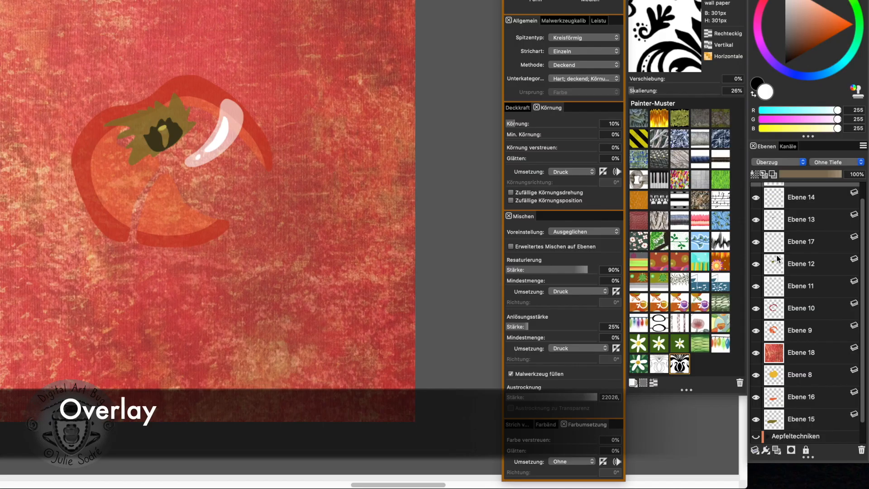
pyautogui.click(806, 351)
pyautogui.click(780, 163)
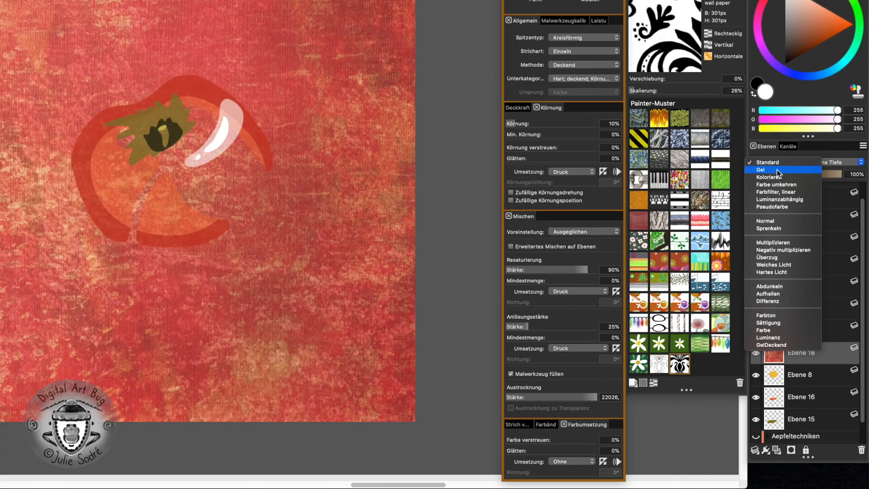
pyautogui.click(784, 260)
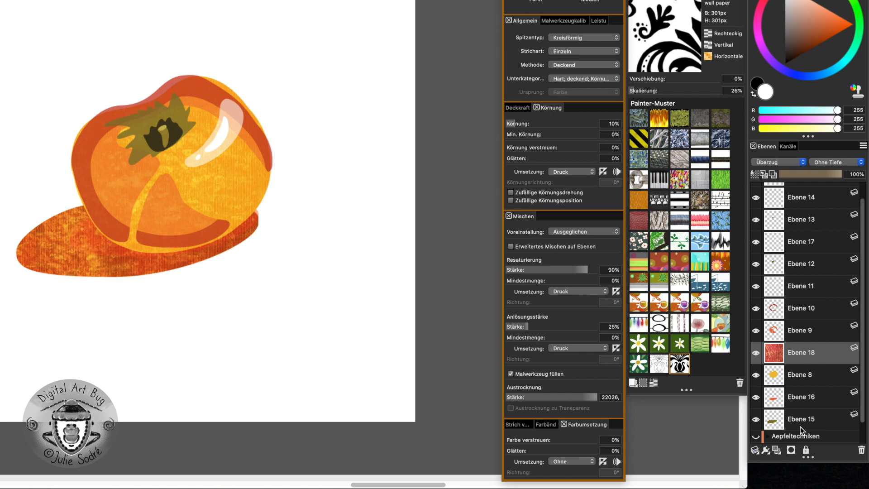
# Try the texture layer above Ebene 10 and below Ebene 8, and return it to directly above Ebene 8
pyautogui.moveTo(803, 355); pyautogui.dragTo(799, 307)
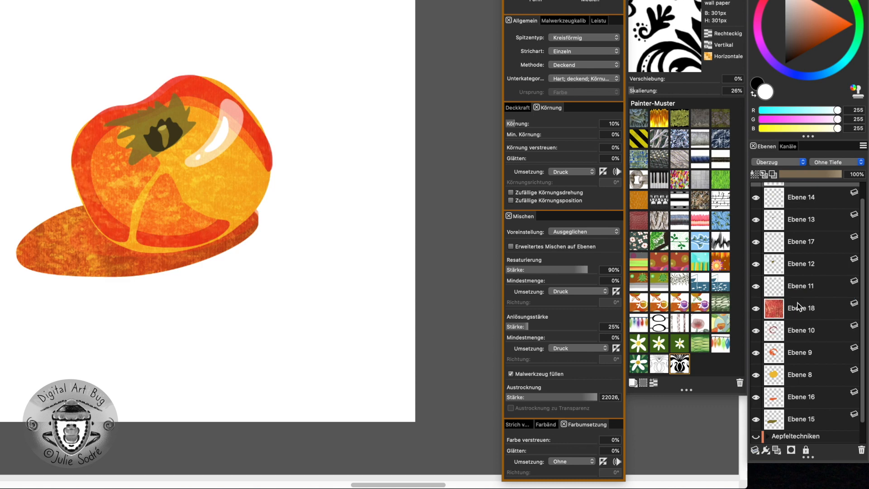
pyautogui.moveTo(799, 309); pyautogui.dragTo(795, 384)
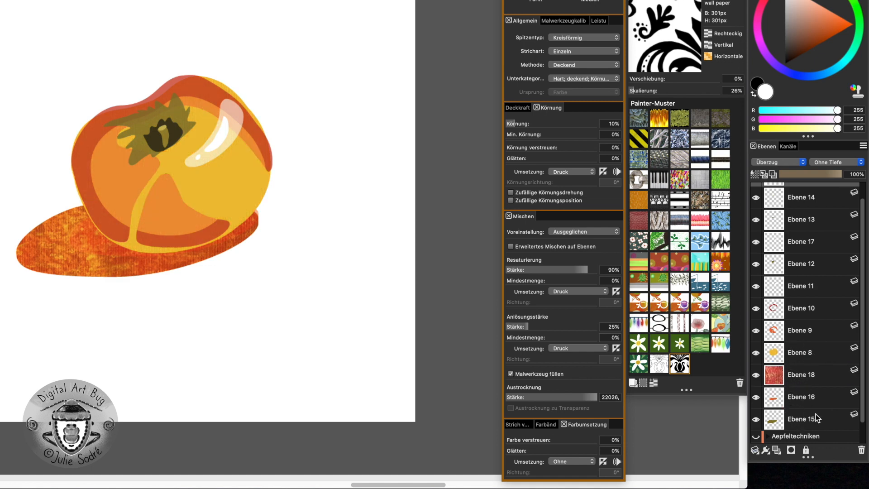
pyautogui.moveTo(801, 374); pyautogui.dragTo(797, 348)
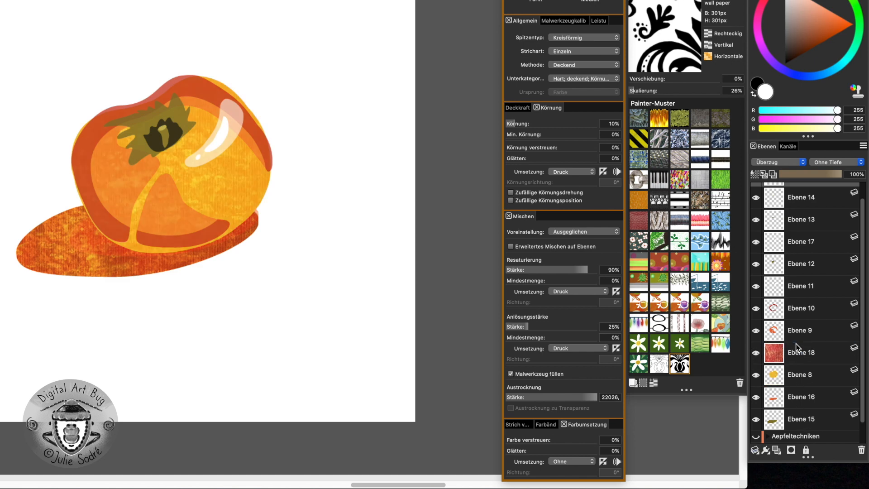
# Reset the blend mode of the texture layer Ebene 18 to Standard
pyautogui.click(806, 333)
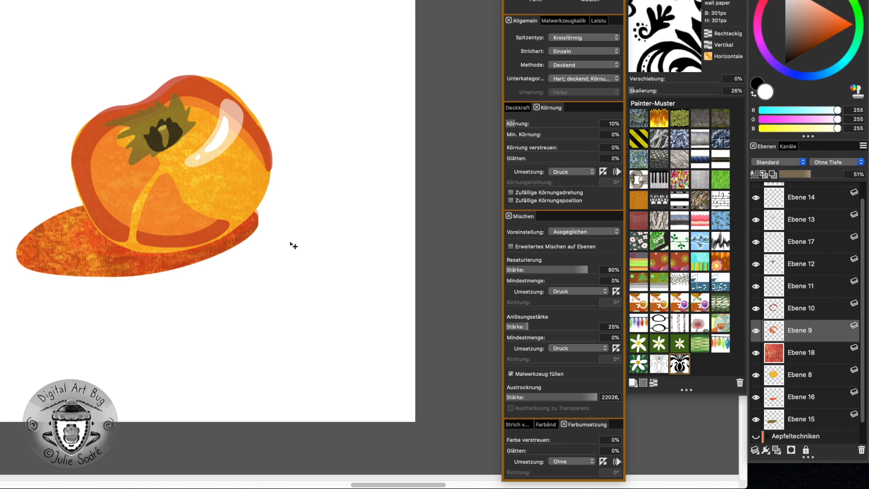
pyautogui.click(772, 355)
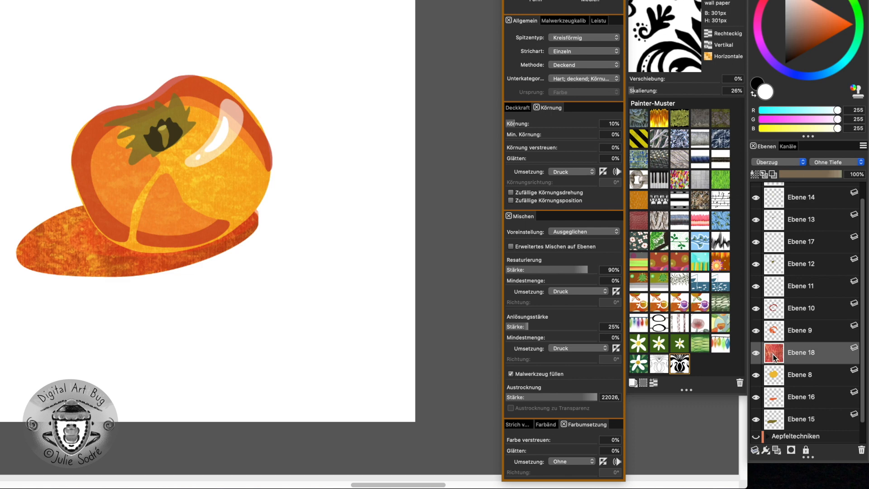
pyautogui.click(772, 162)
pyautogui.click(775, 67)
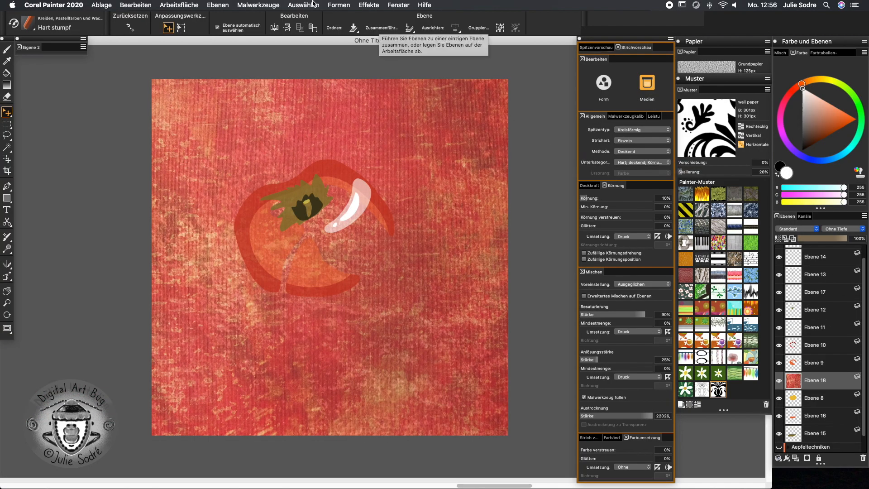
# Desaturate the texture layer with Farbkorrektur, using method Erstfarbe, Sättigung -139% and Wert -32%
pyautogui.click(369, 5)
pyautogui.moveTo(384, 44)
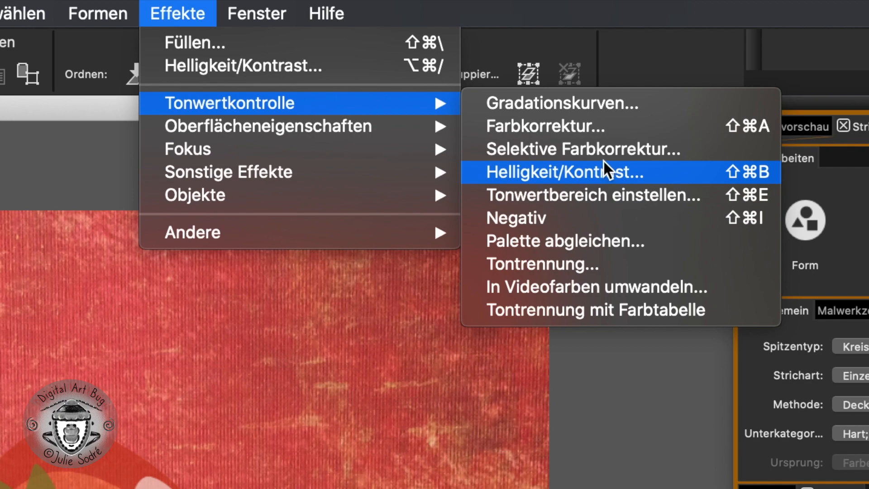
pyautogui.click(606, 120)
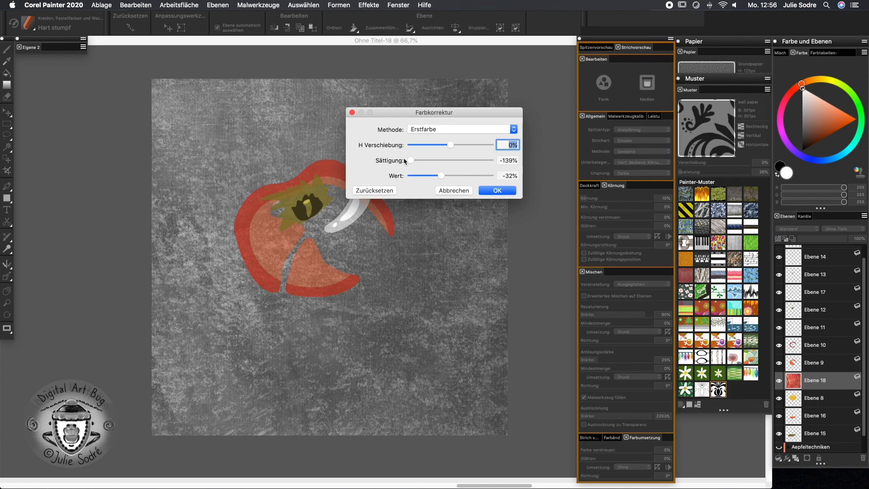
pyautogui.click(495, 192)
# Adjust the gray texture layer's Helligkeit/Kontrast to brightness 9 and contrast 50
pyautogui.click(368, 5)
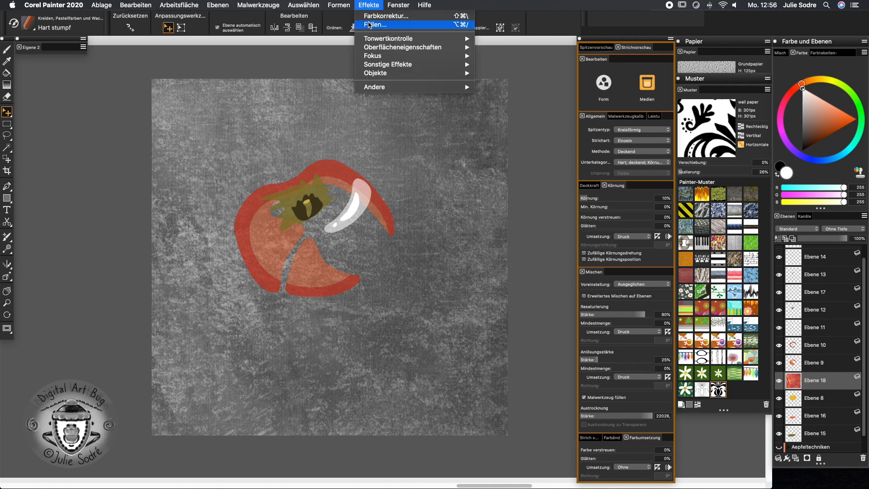
pyautogui.moveTo(371, 40)
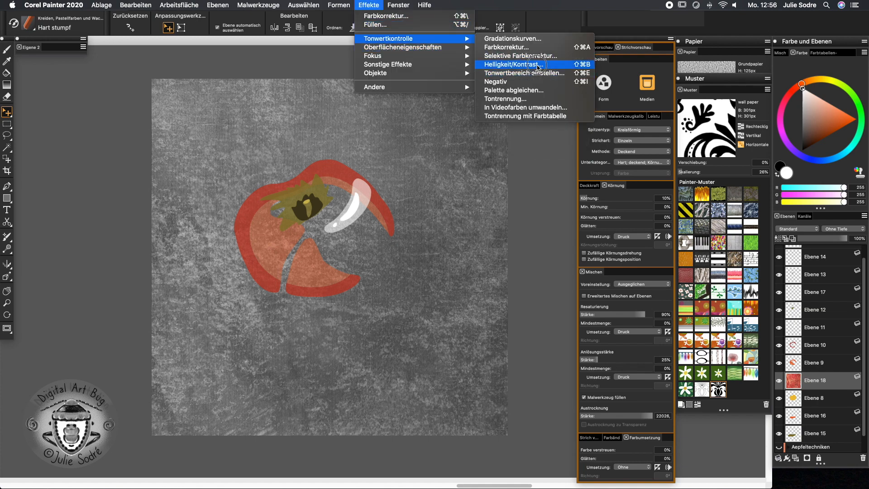
pyautogui.click(513, 65)
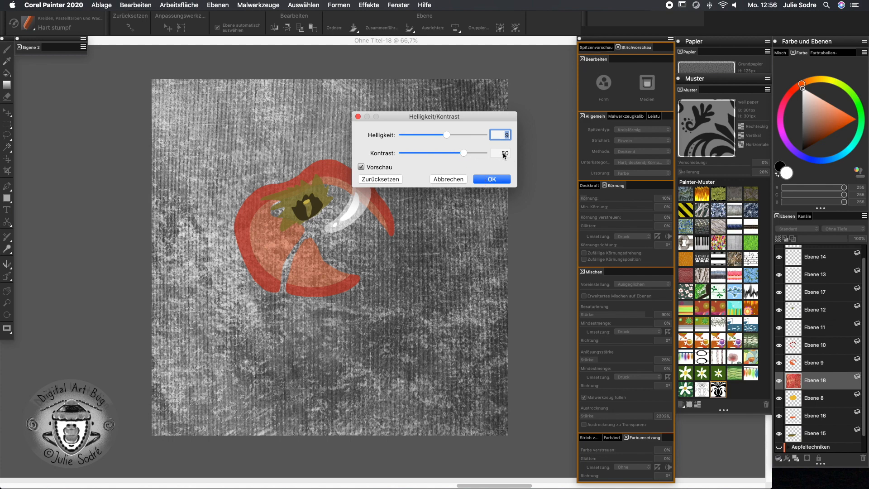
pyautogui.click(491, 181)
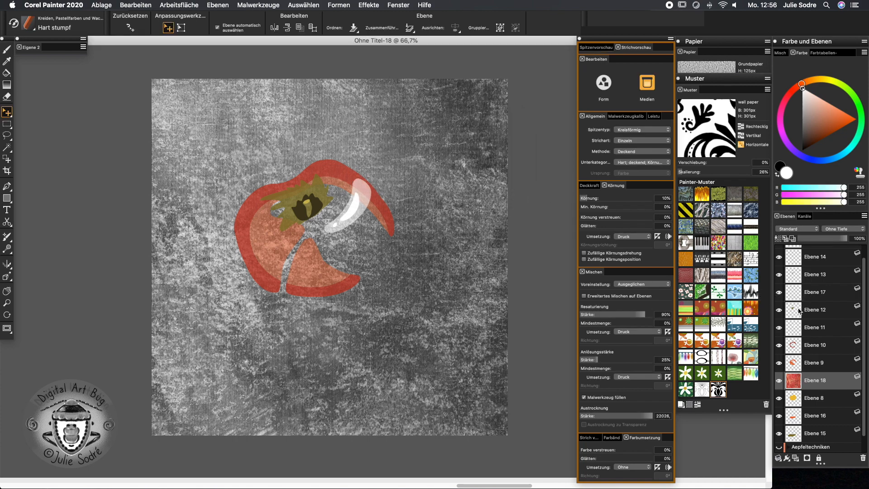
# Set the blend mode of the gray texture layer to Überzug
pyautogui.click(797, 228)
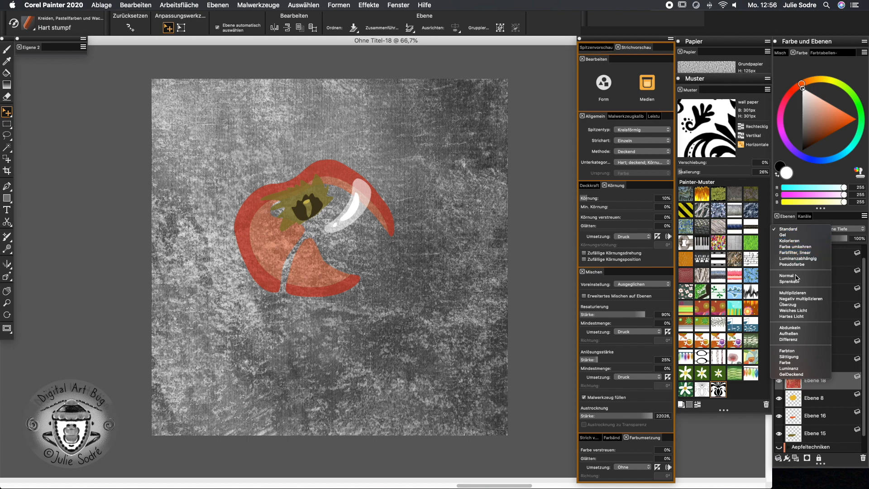
pyautogui.click(796, 305)
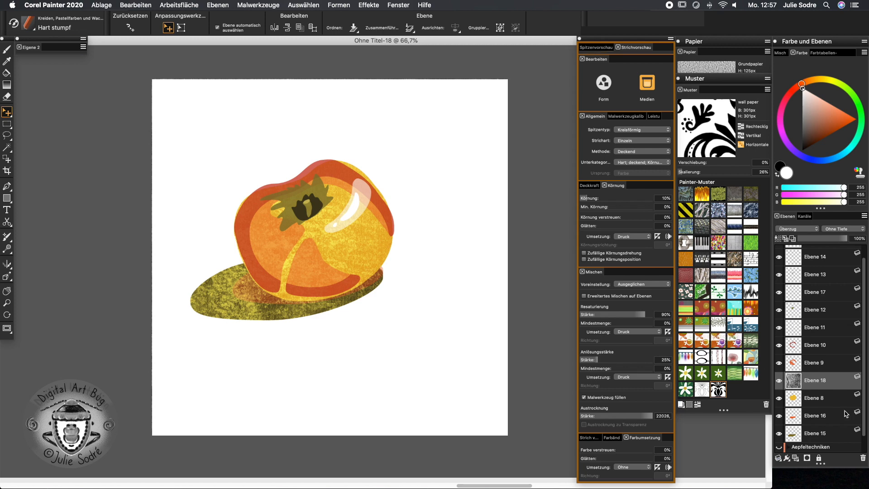
# Try the gray texture layer directly above Ebene 13 and move it back between Ebene 9 and Ebene 8
pyautogui.click(815, 381)
pyautogui.moveTo(814, 380); pyautogui.dragTo(813, 272)
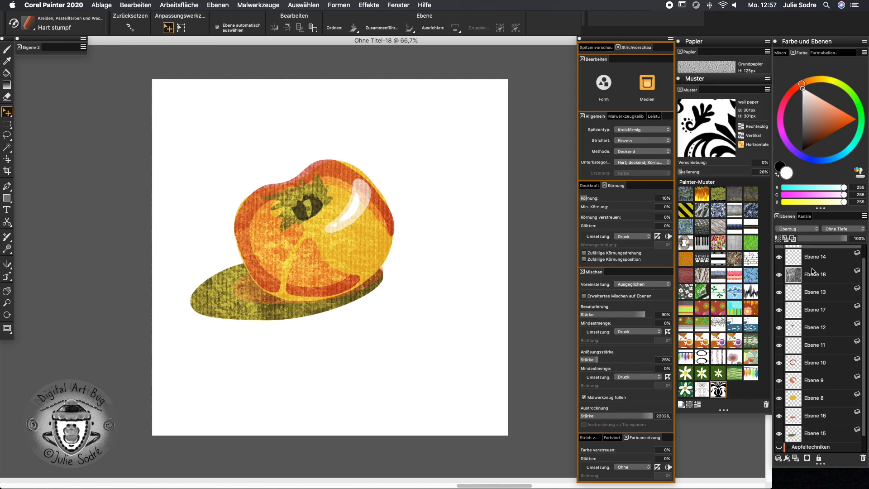
pyautogui.moveTo(813, 272); pyautogui.dragTo(809, 387)
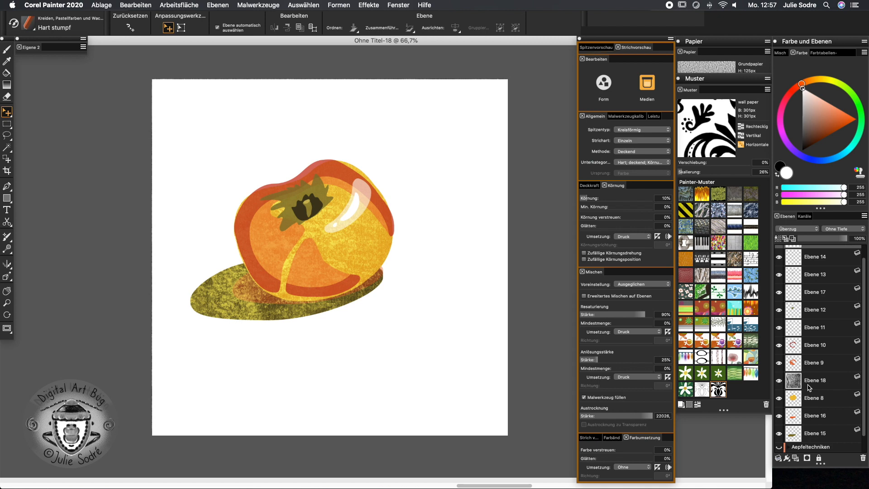
# Try the blend modes Multiplizieren and Weiches Licht on Ebene 18 and return it to Überzug
pyautogui.click(798, 229)
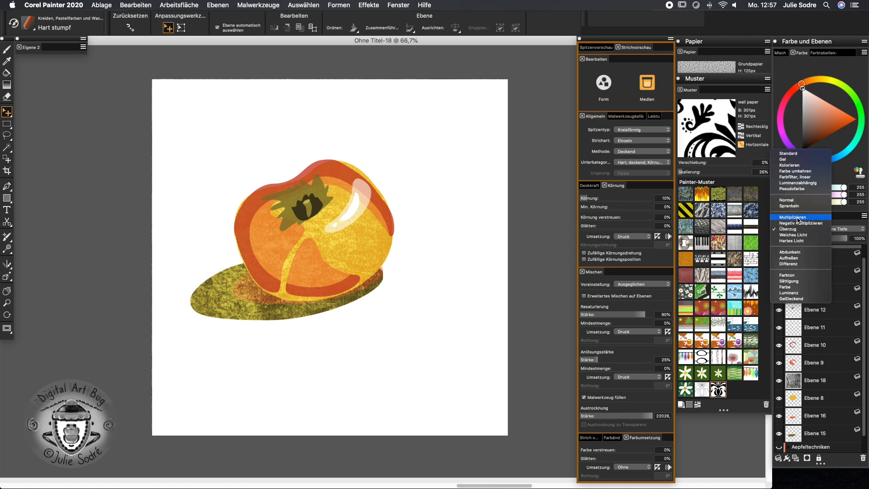
pyautogui.click(799, 218)
pyautogui.click(828, 382)
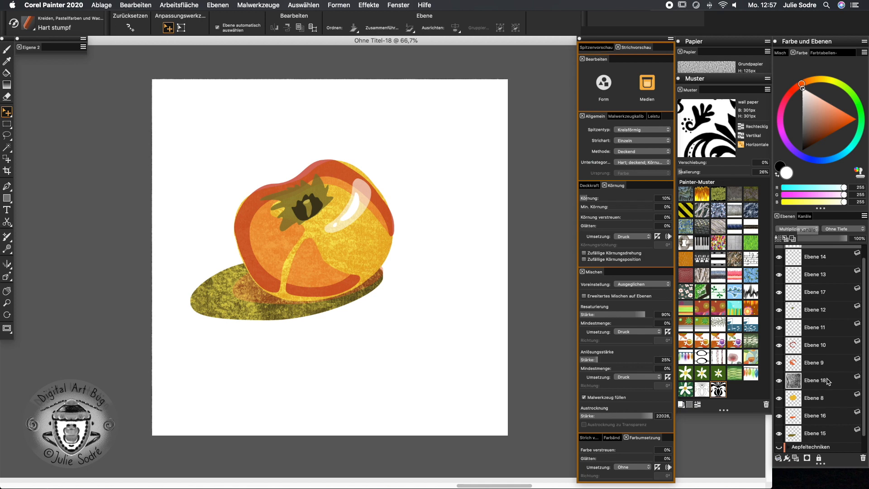
pyautogui.click(798, 229)
pyautogui.click(792, 222)
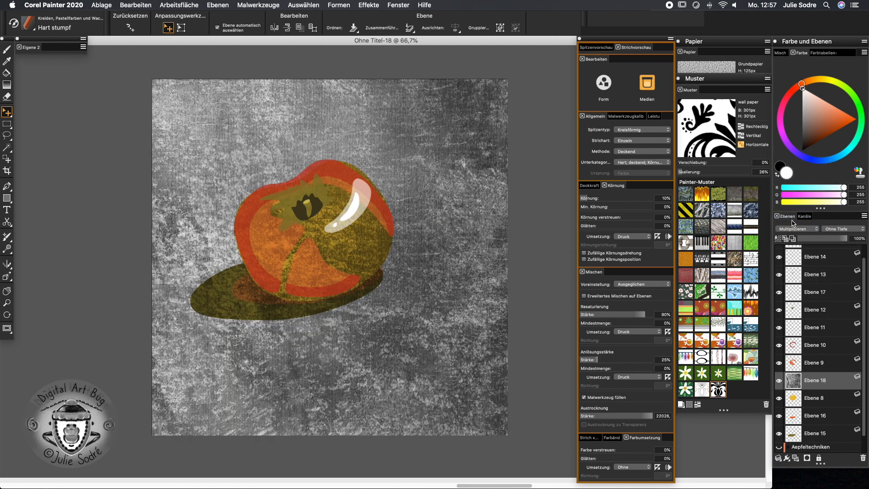
pyautogui.click(793, 229)
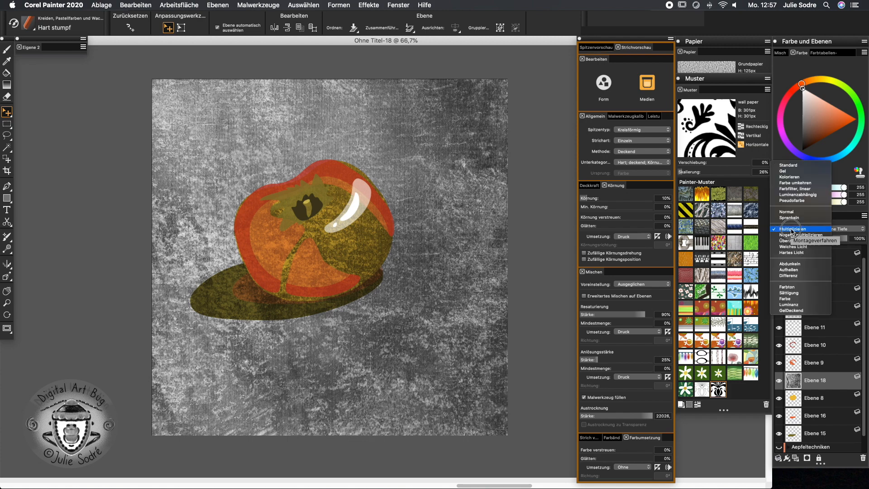
pyautogui.click(793, 247)
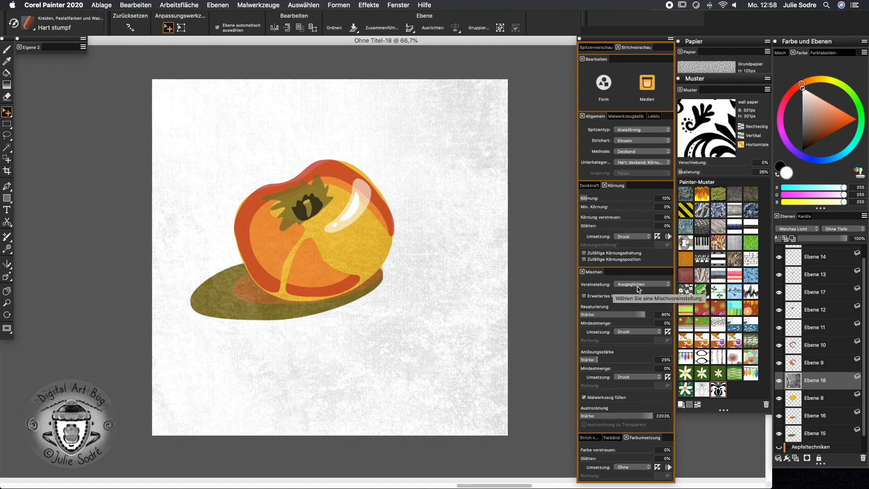
pyautogui.click(795, 229)
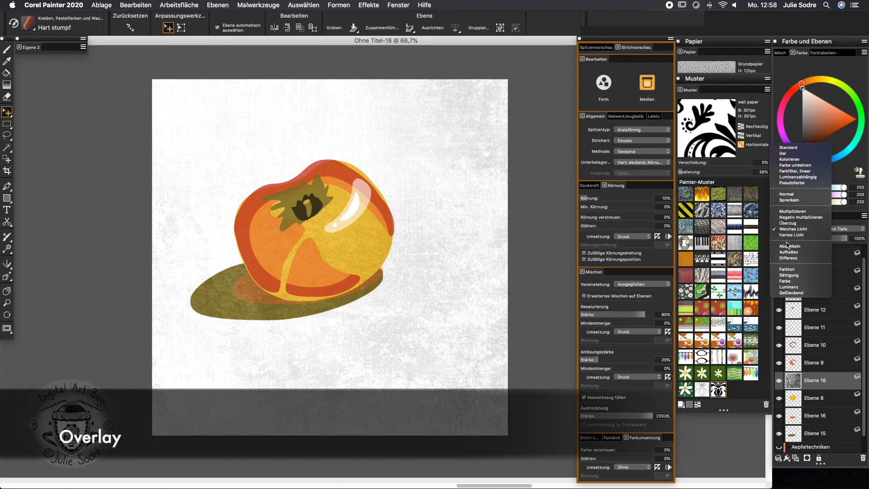
pyautogui.click(789, 224)
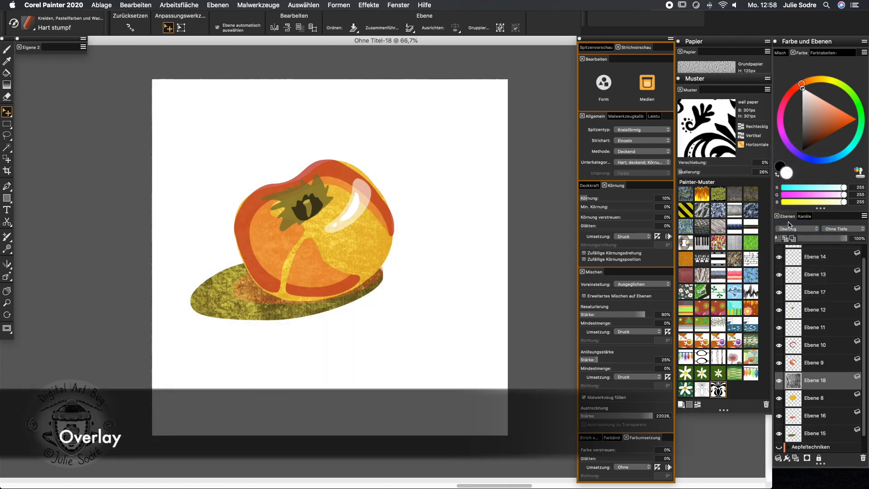